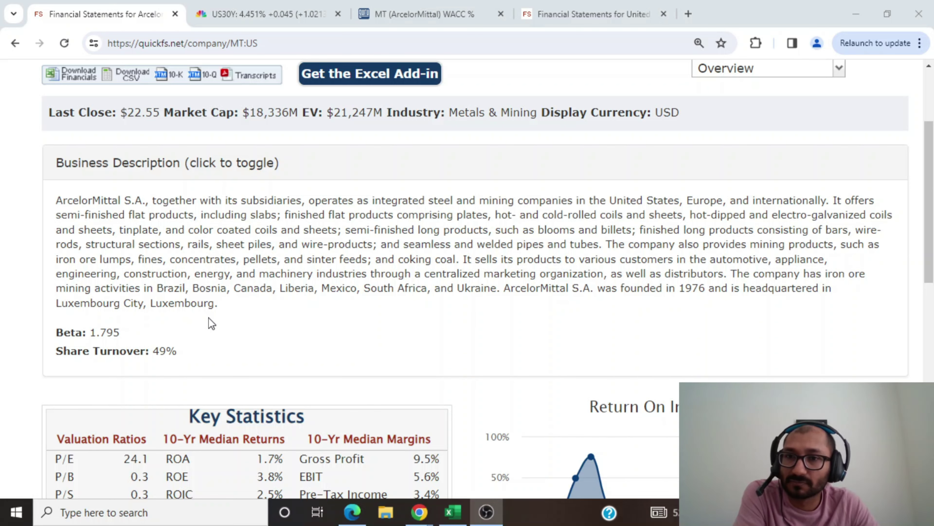
# Step: Compare ArcelorMittal's key statistics with those of United States Steel, and review ArcelorMittal's annual financial summary
pyautogui.scroll(-6, 96, 194)
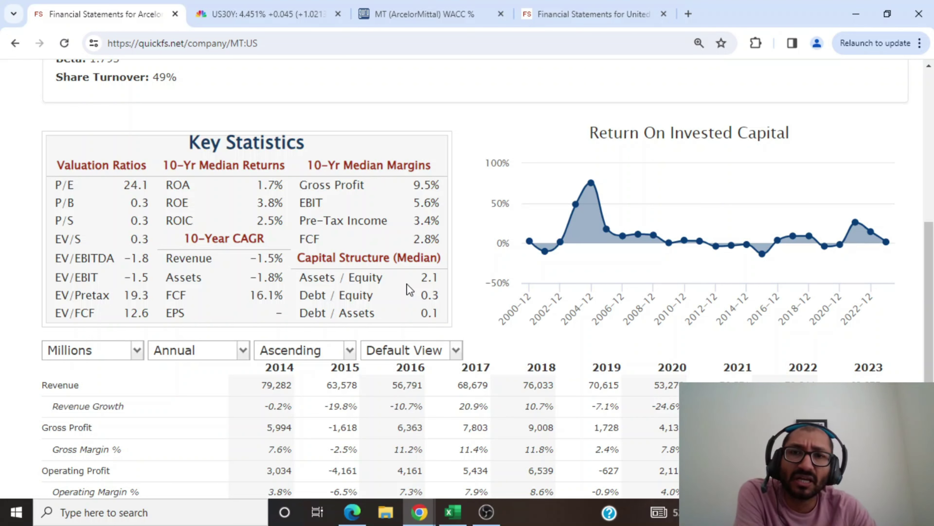
pyautogui.click(644, 10)
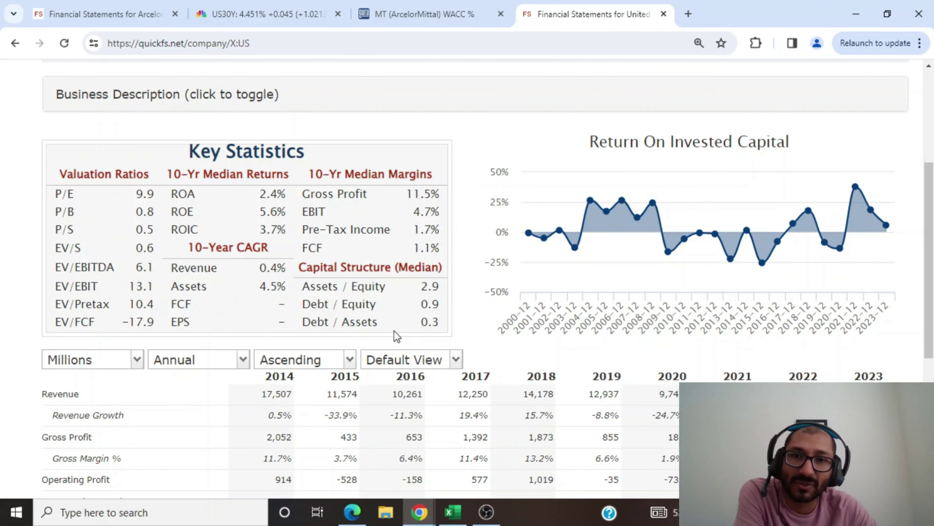
pyautogui.click(122, 11)
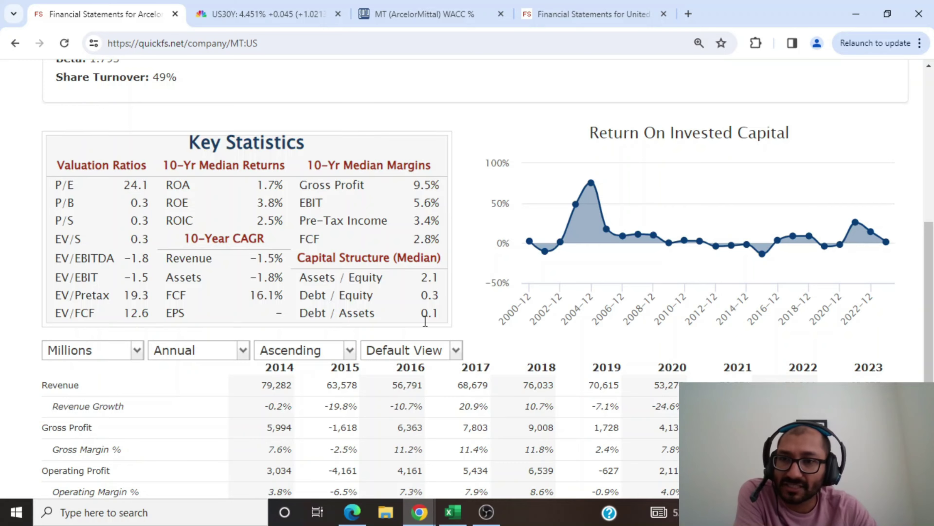
pyautogui.scroll(-5, 426, 322)
pyautogui.scroll(-2, 411, 317)
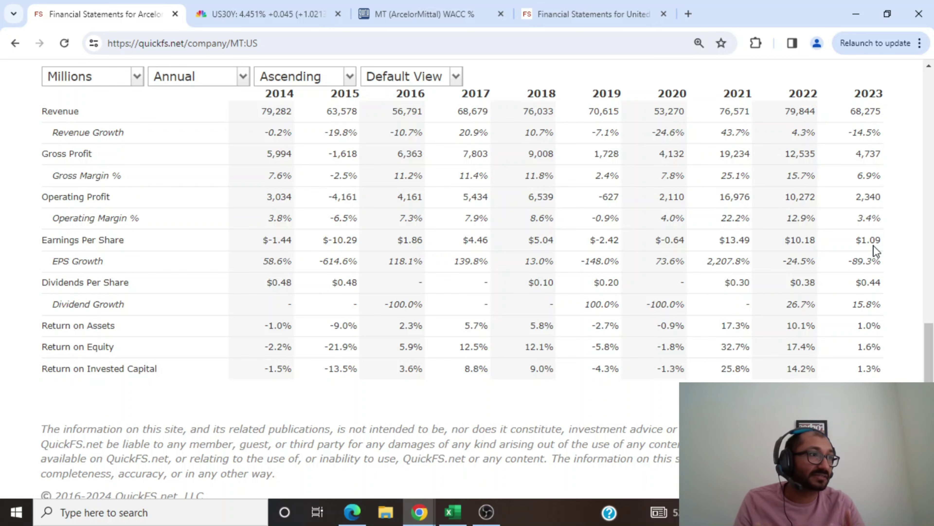
# Step: Open ArcelorMittal's Key Ratios and compare its capital structure ratios with those of United States Steel
pyautogui.scroll(10, 873, 245)
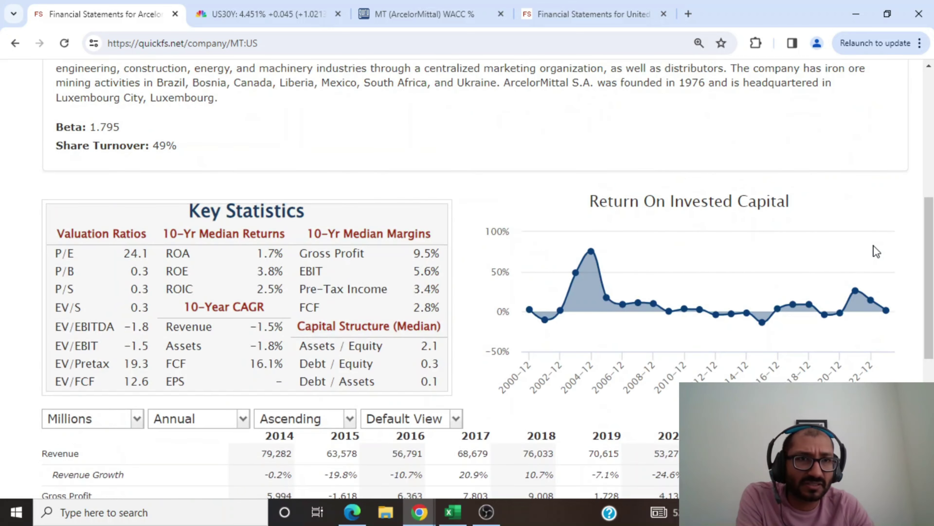
pyautogui.click(760, 75)
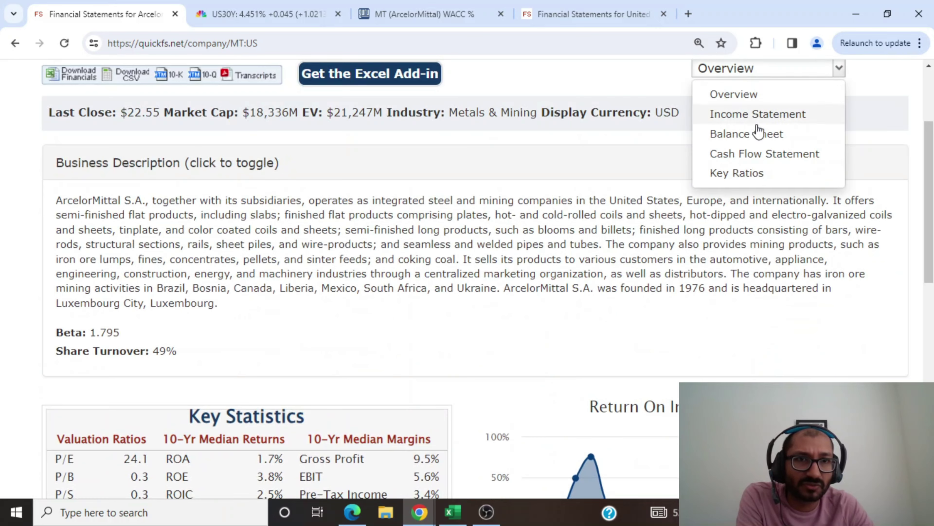
pyautogui.click(734, 171)
pyautogui.scroll(-4, 386, 324)
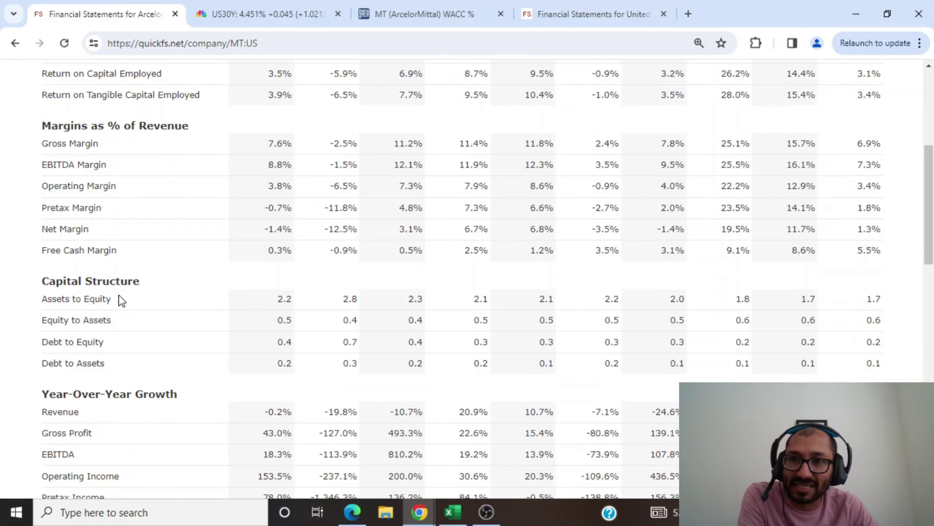
pyautogui.scroll(-2, 254, 311)
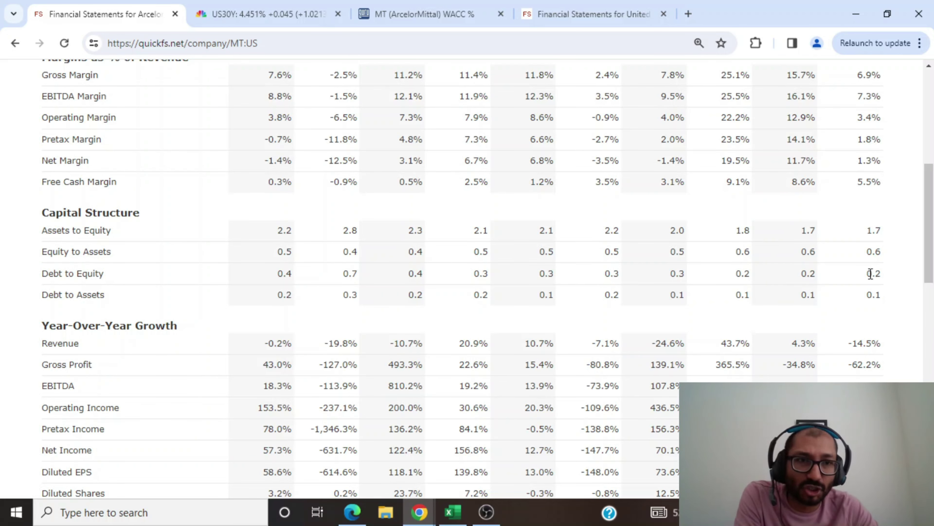
pyautogui.scroll(4, 873, 284)
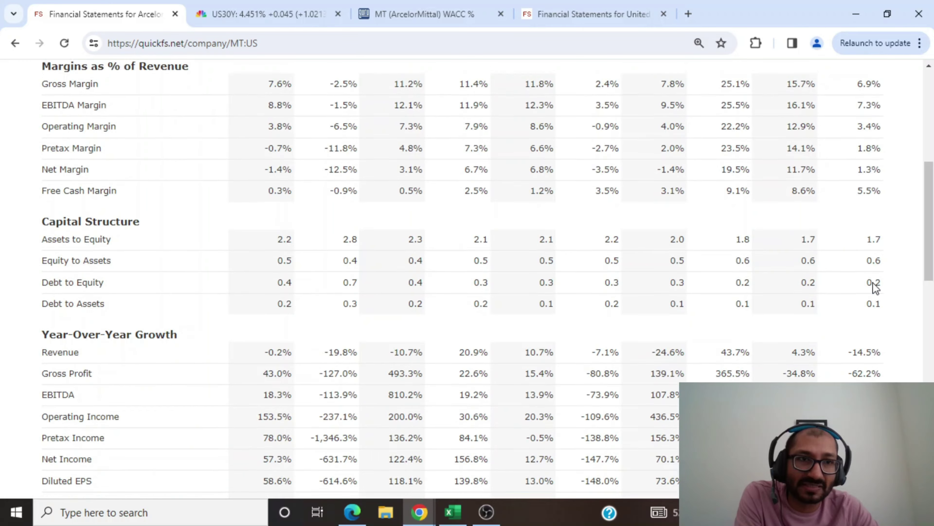
pyautogui.scroll(-4, 873, 283)
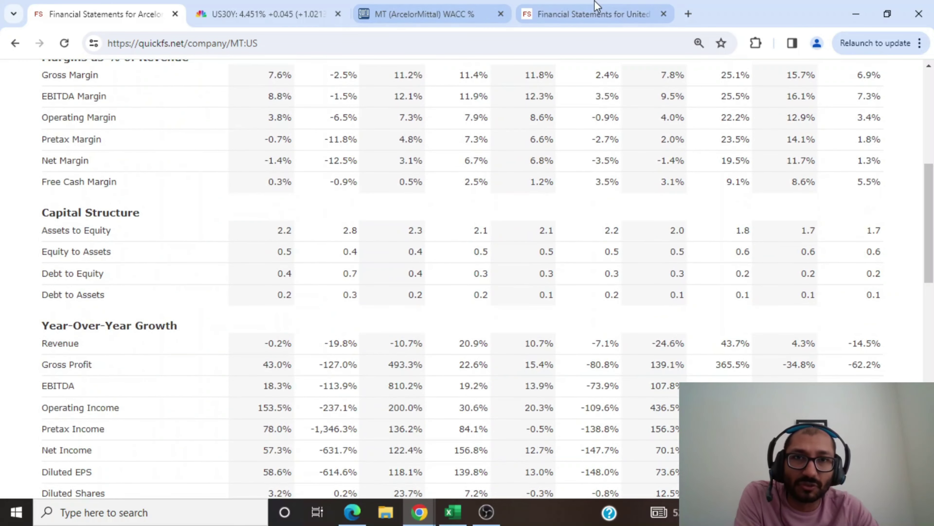
pyautogui.click(589, 14)
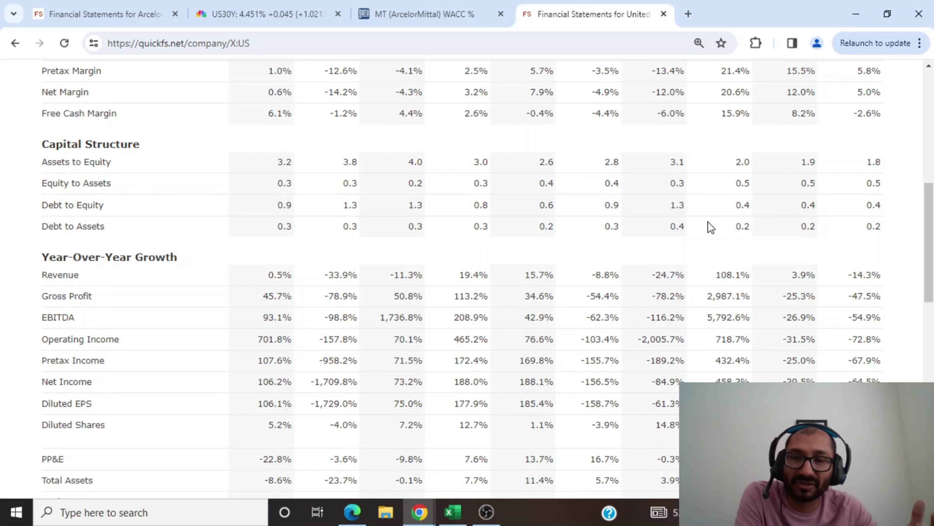
pyautogui.click(95, 15)
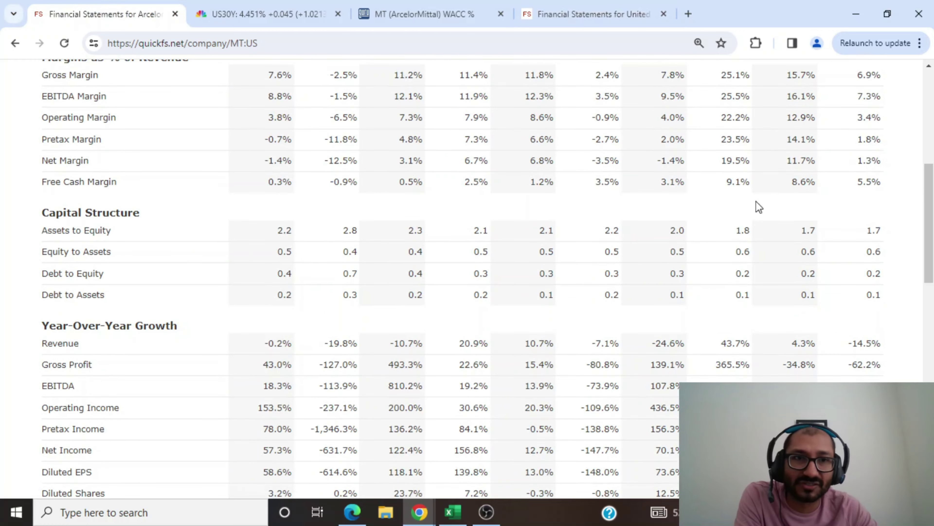
# Step: Examine ArcelorMittal's book value, per-share items and valuation metrics, and compare them with United States Steel's
pyautogui.scroll(-10, 883, 273)
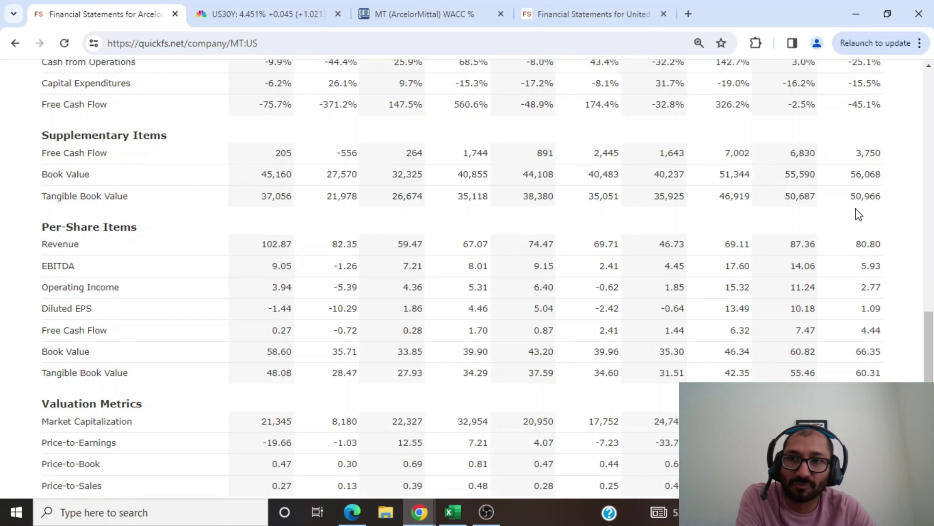
pyautogui.scroll(-5, 859, 214)
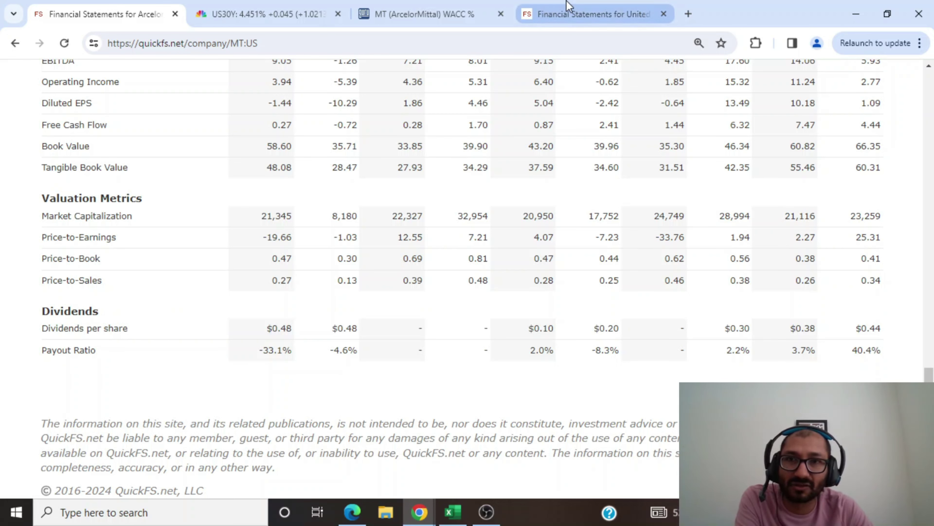
pyautogui.click(532, 11)
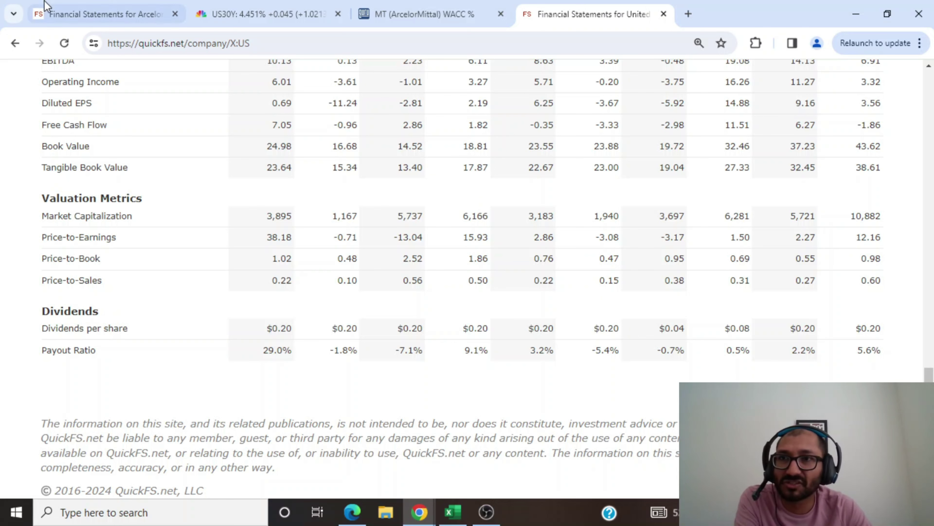
pyautogui.click(94, 14)
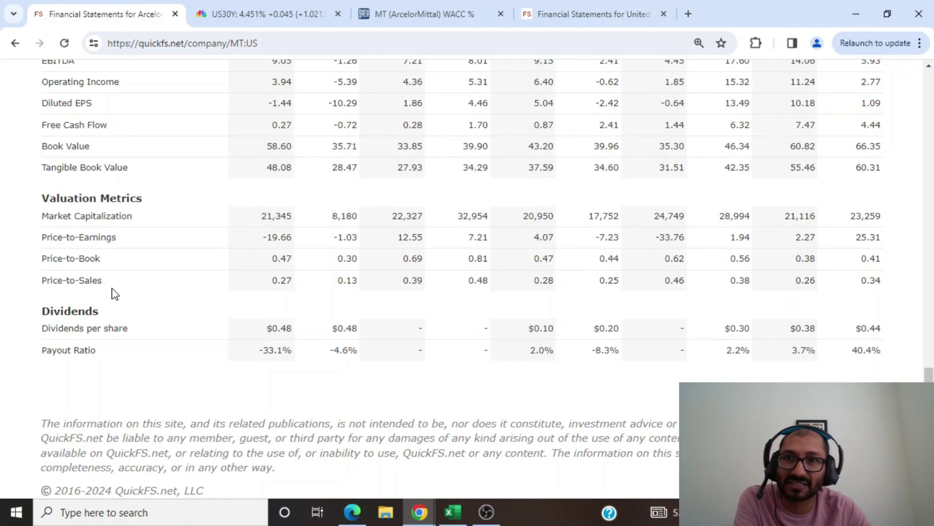
# Step: Open ArcelorMittal's Cash Flow Statement and examine its operating, investing and financing cash flows
pyautogui.scroll(20, 757, 311)
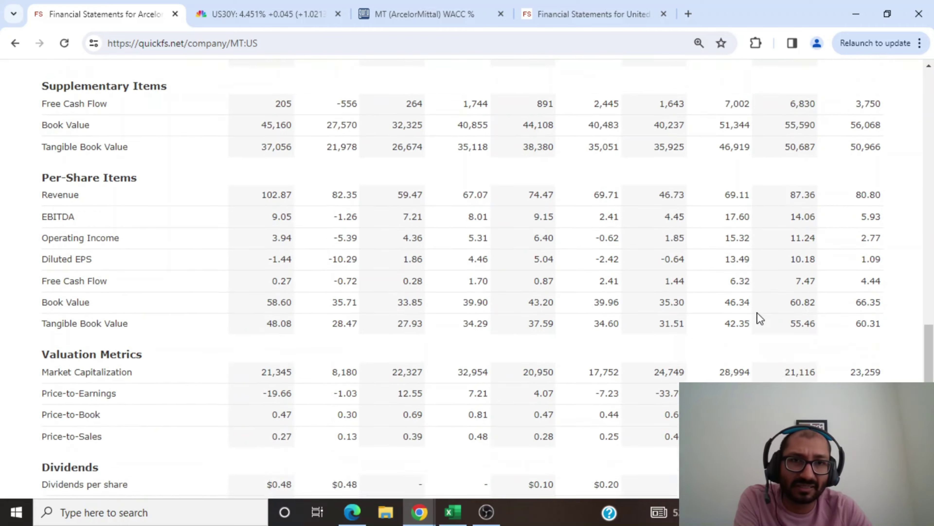
pyautogui.click(804, 205)
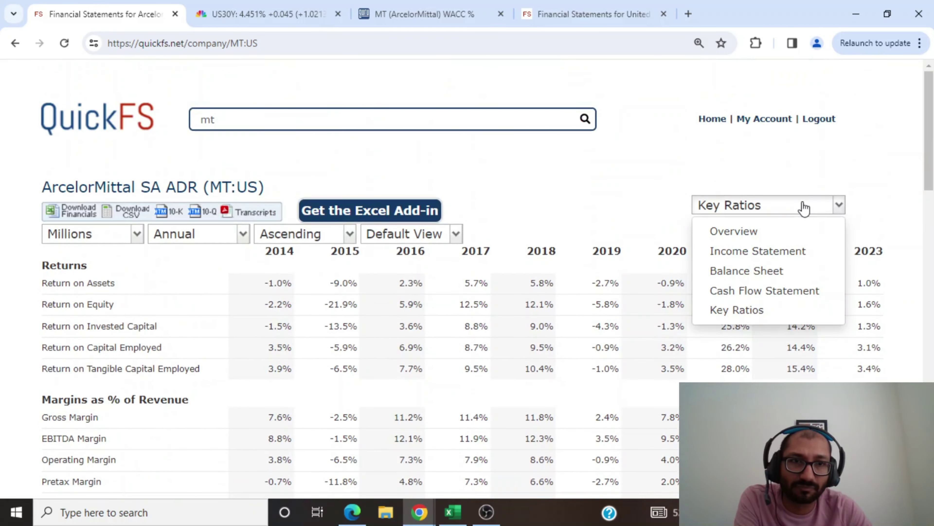
pyautogui.click(765, 292)
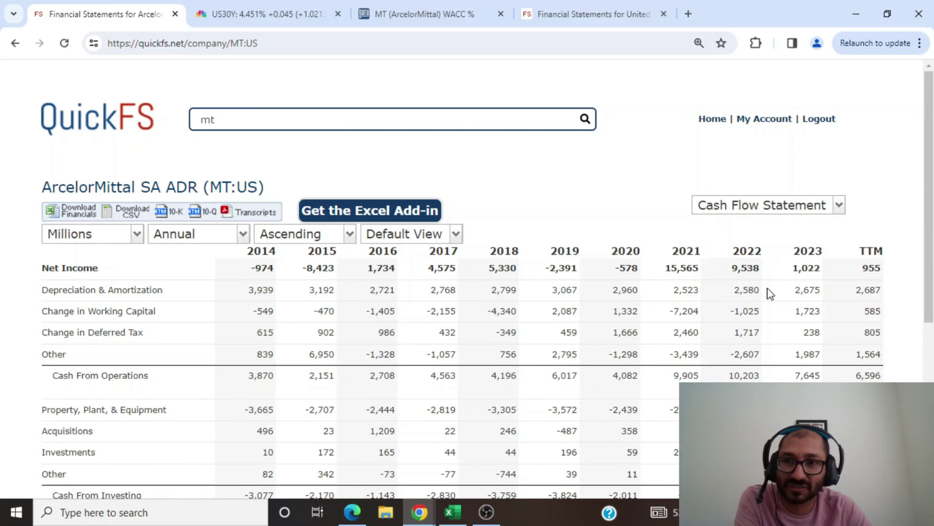
pyautogui.scroll(-3, 769, 289)
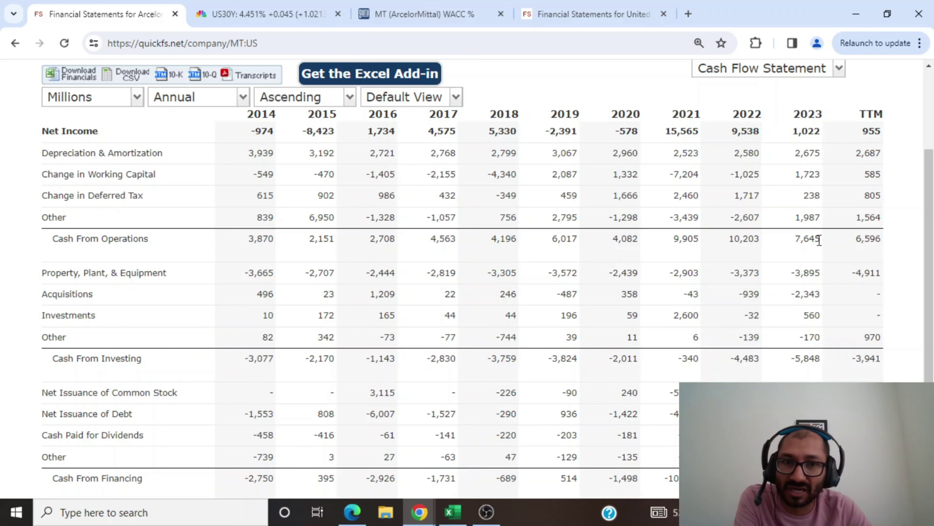
pyautogui.scroll(-2, 820, 240)
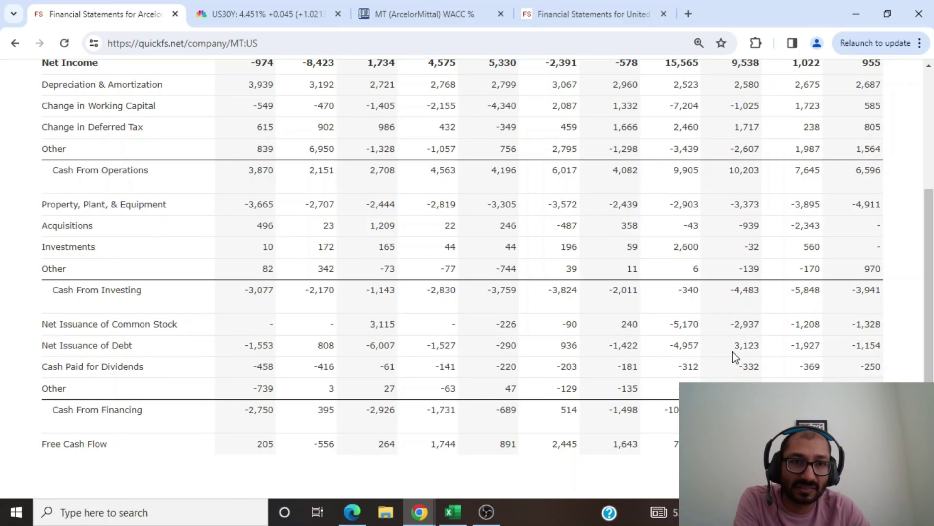
pyautogui.scroll(5, 740, 353)
pyautogui.scroll(-5, 740, 353)
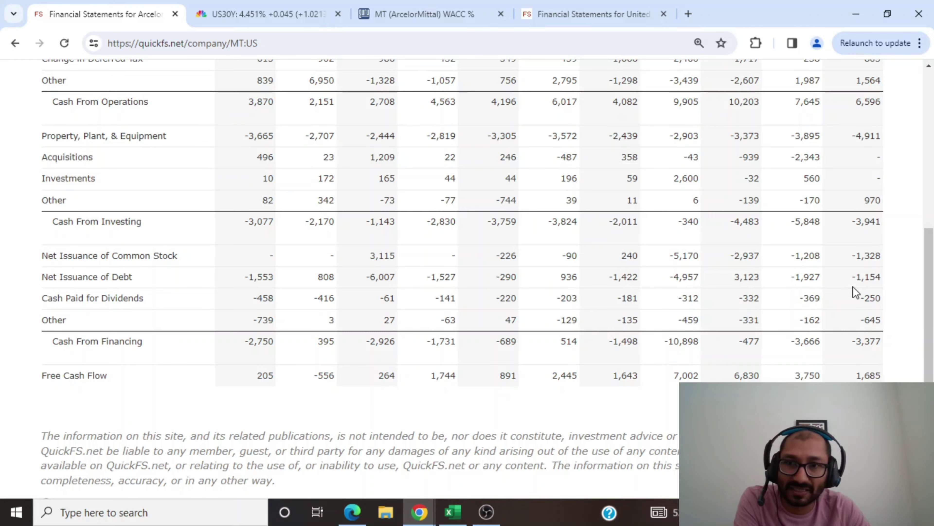
pyautogui.scroll(-1, 861, 150)
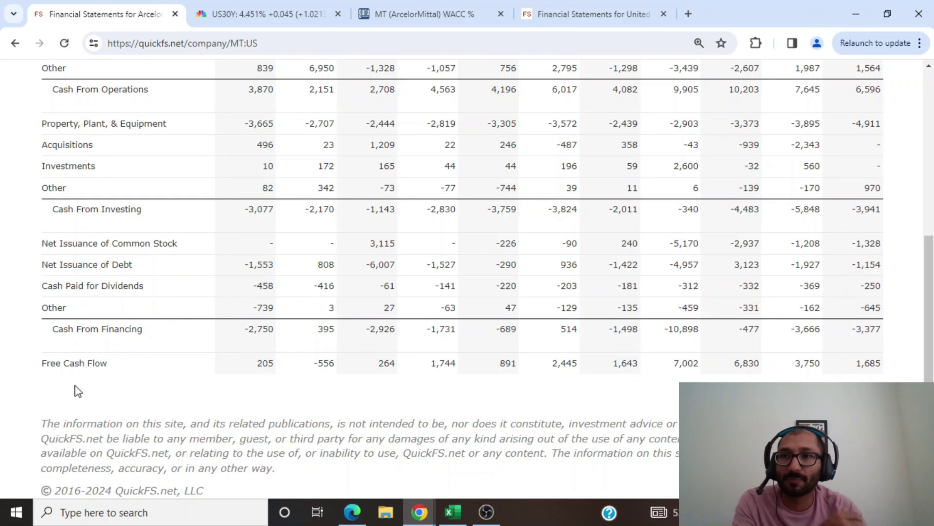
# Step: Examine the yearly and TTM free cash flow in ArcelorMittal's cash flow statement against its net income
pyautogui.scroll(5, 191, 334)
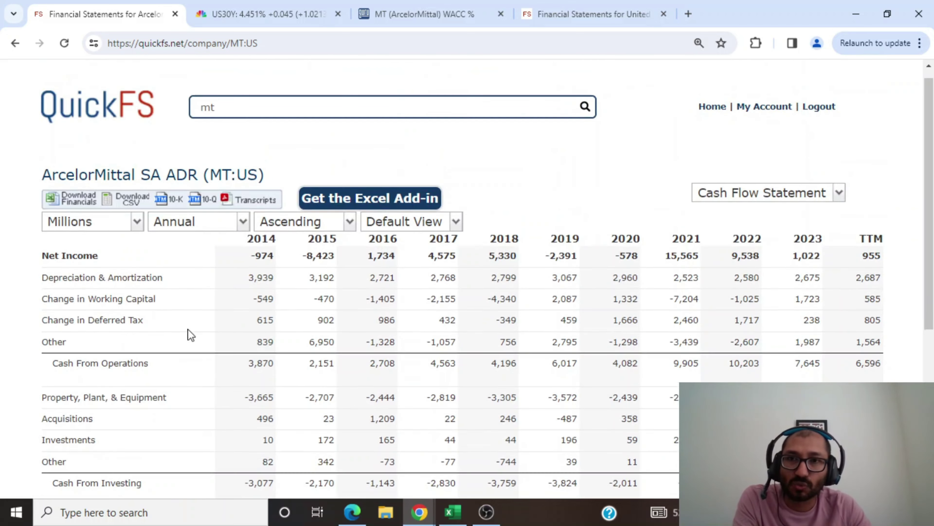
pyautogui.scroll(-5, 235, 241)
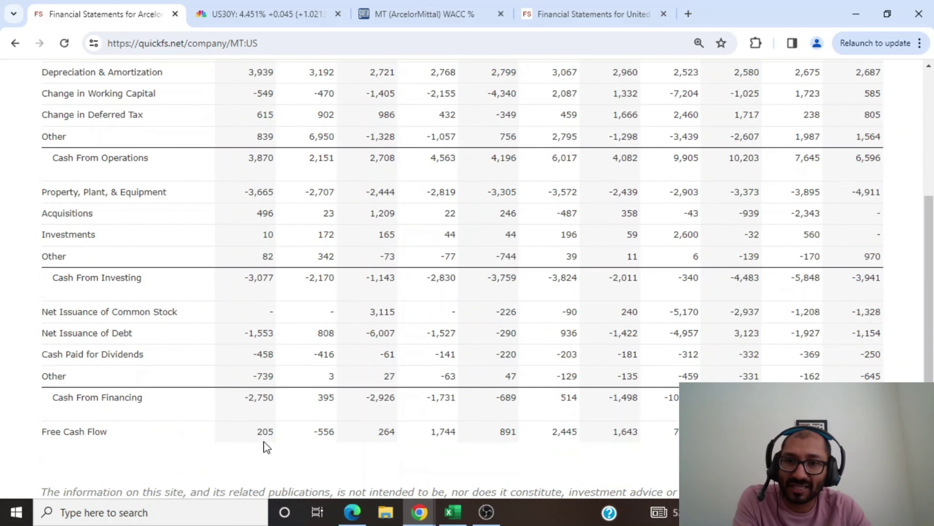
pyautogui.scroll(3, 664, 457)
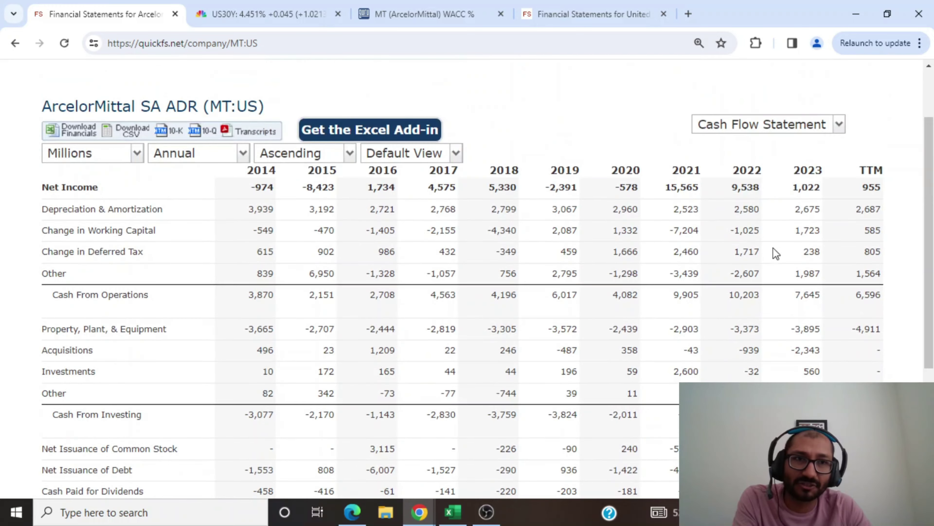
pyautogui.scroll(-5, 805, 209)
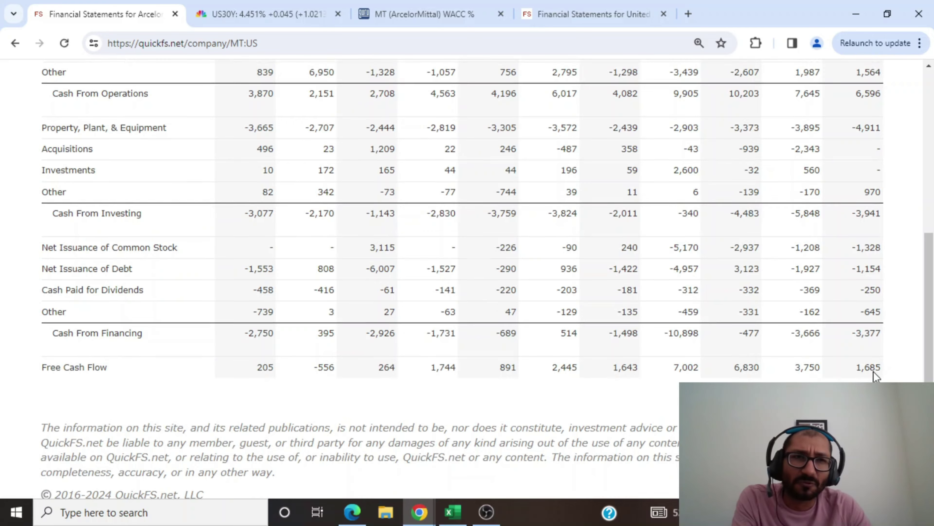
pyautogui.scroll(5, 873, 371)
pyautogui.scroll(-5, 839, 206)
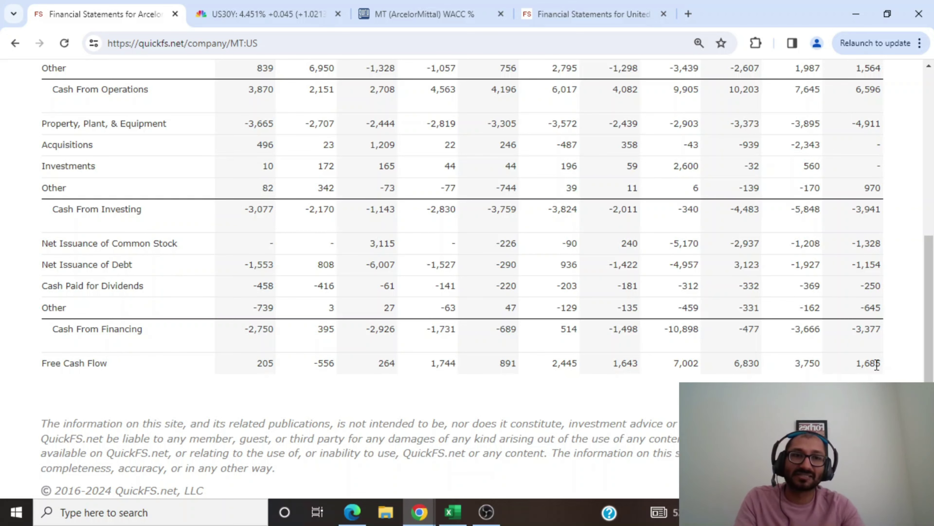
pyautogui.scroll(5, 826, 368)
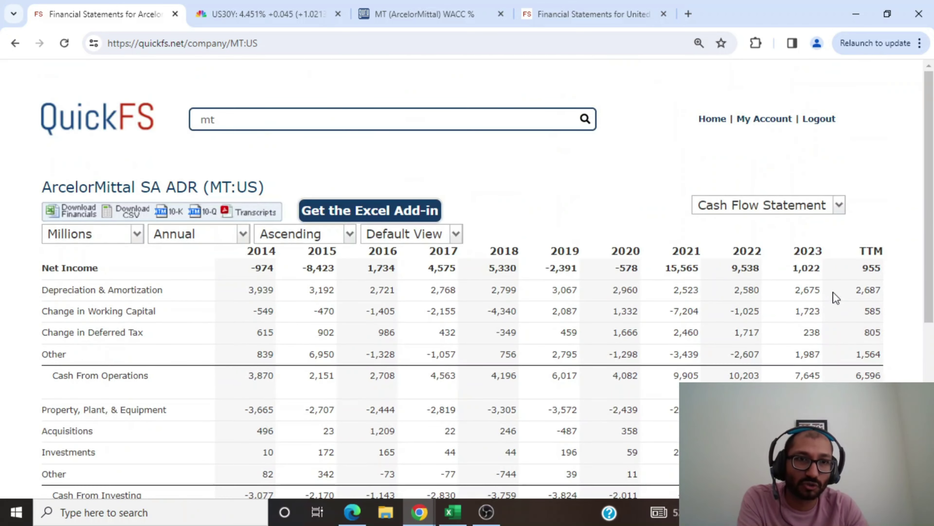
# Step: Check ArcelorMittal's WACC % on GuruFocus as the discount rate for its free cash flow, and return to the cash flow statement
pyautogui.scroll(-5, 834, 294)
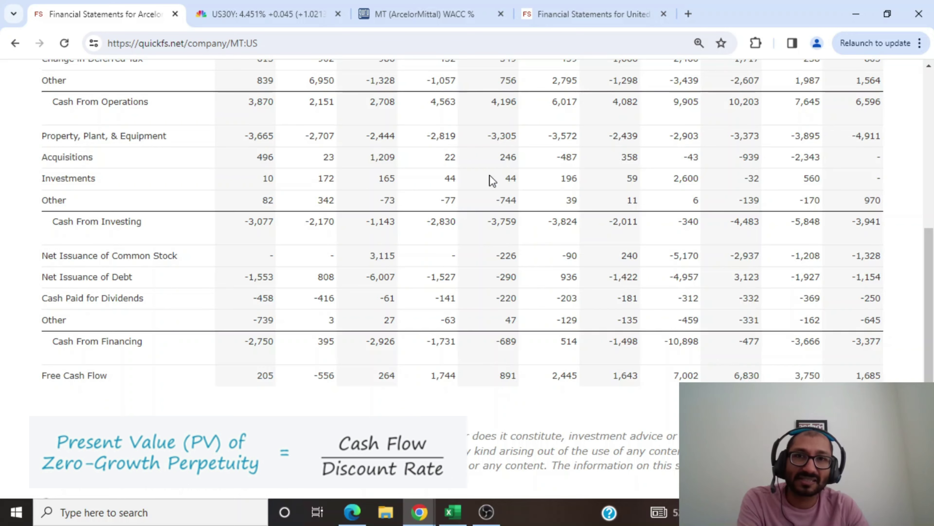
pyautogui.click(418, 21)
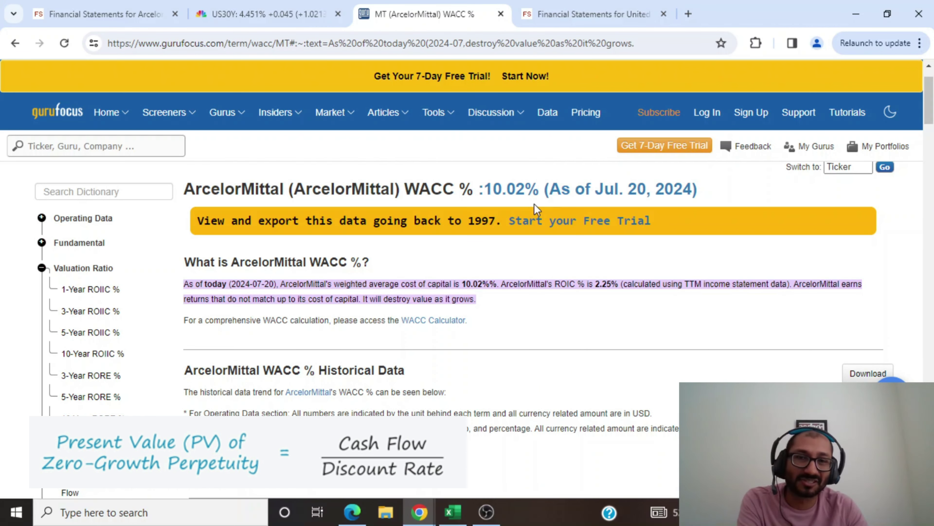
pyautogui.hotkey('ctrl', '1')
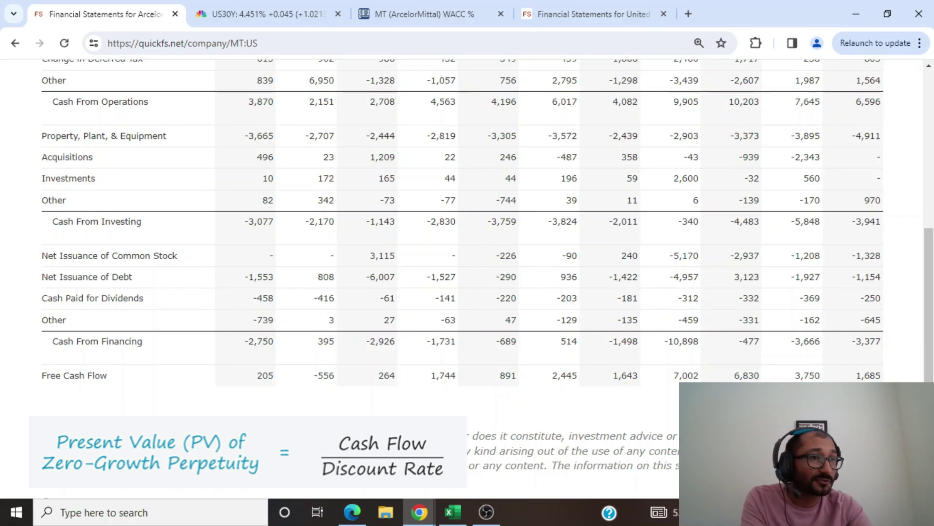
# Step: Switch to the Intrinsic Value workbook in Excel and inspect the annual FCF growth rate and discount rate inputs
pyautogui.click(452, 512)
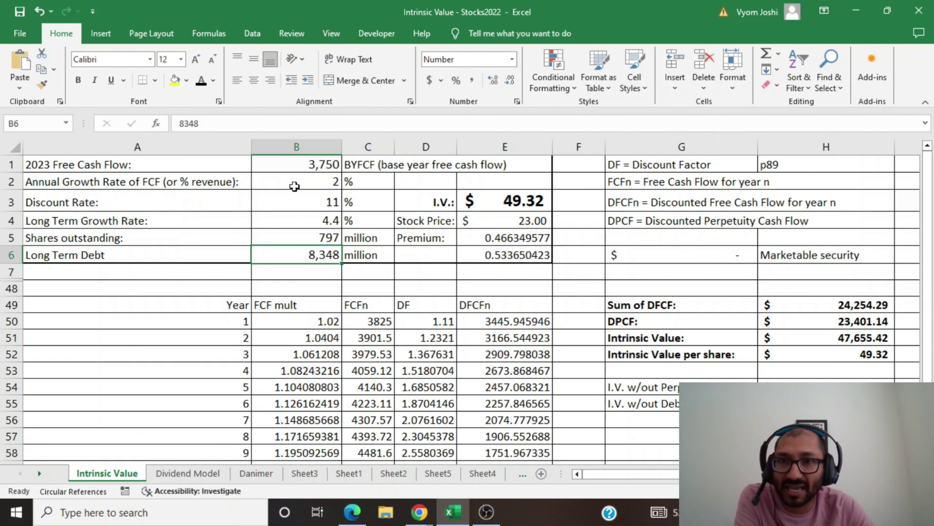
pyautogui.click(312, 184)
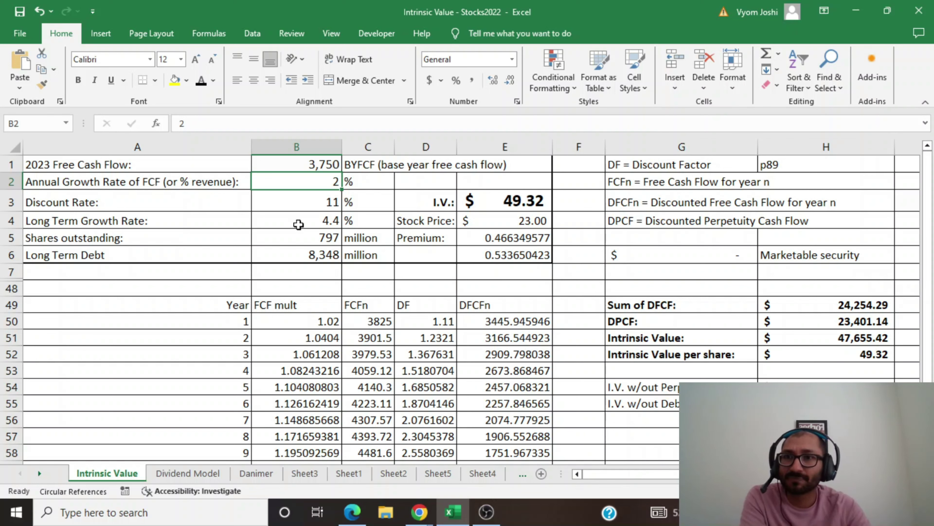
pyautogui.click(306, 197)
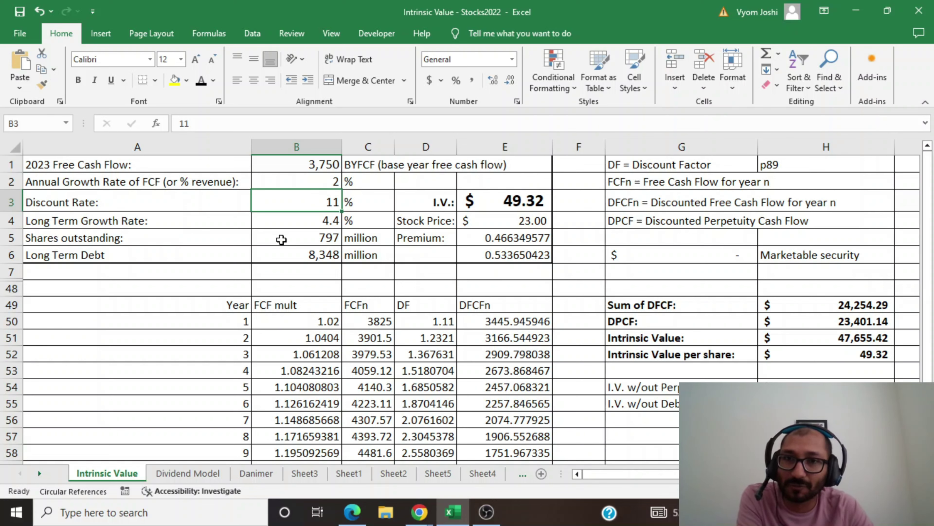
# Step: Review the long-term growth rate, shares outstanding and long-term debt inputs of the ArcelorMittal valuation
pyautogui.click(289, 220)
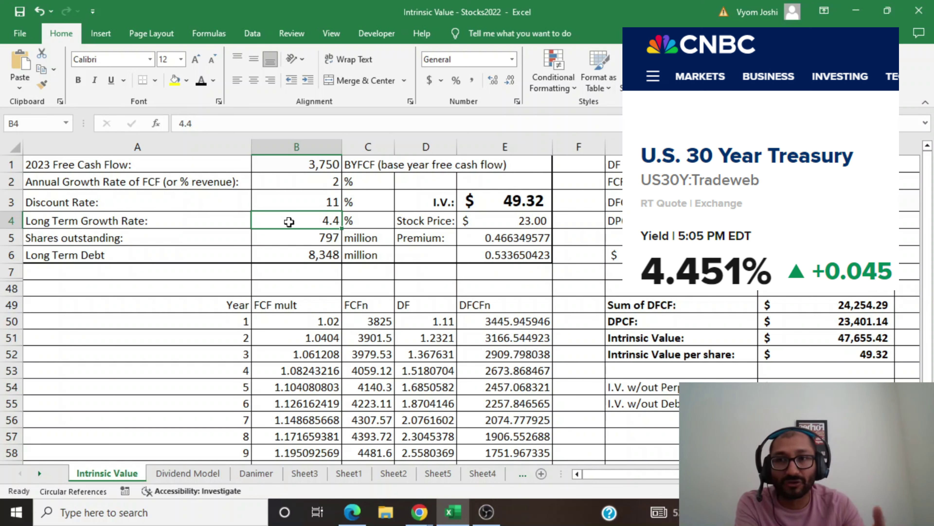
pyautogui.click(266, 242)
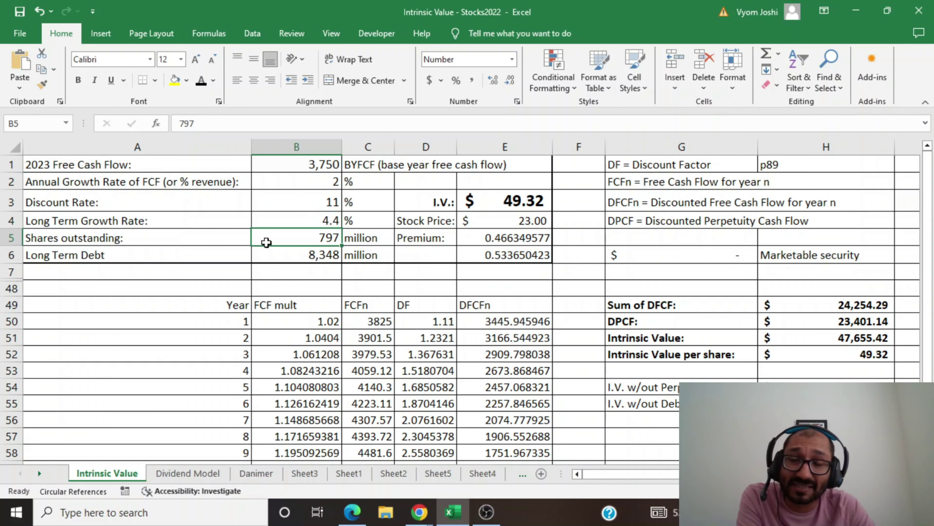
pyautogui.click(269, 256)
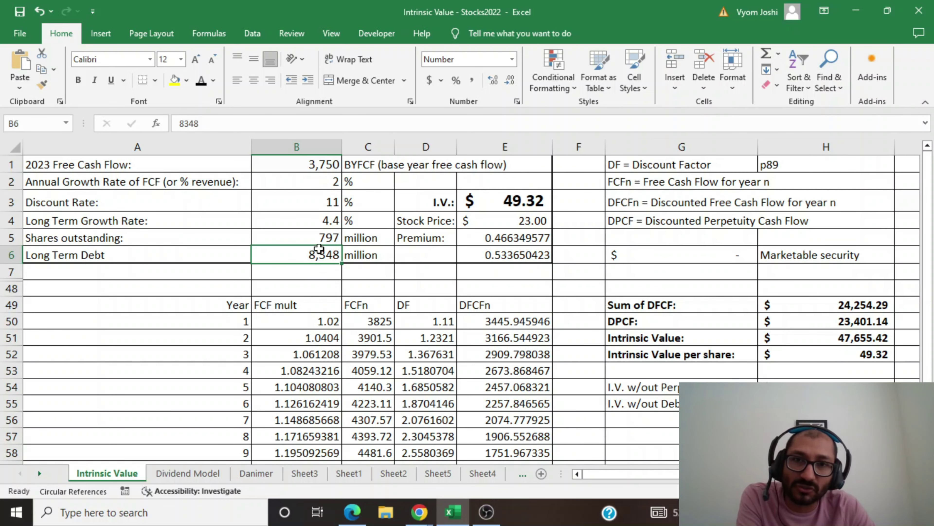
# Step: Trace the I.V. result through the formulas for Sum of DFCF, DPCF, Intrinsic Value and Intrinsic Value per share
pyautogui.click(491, 207)
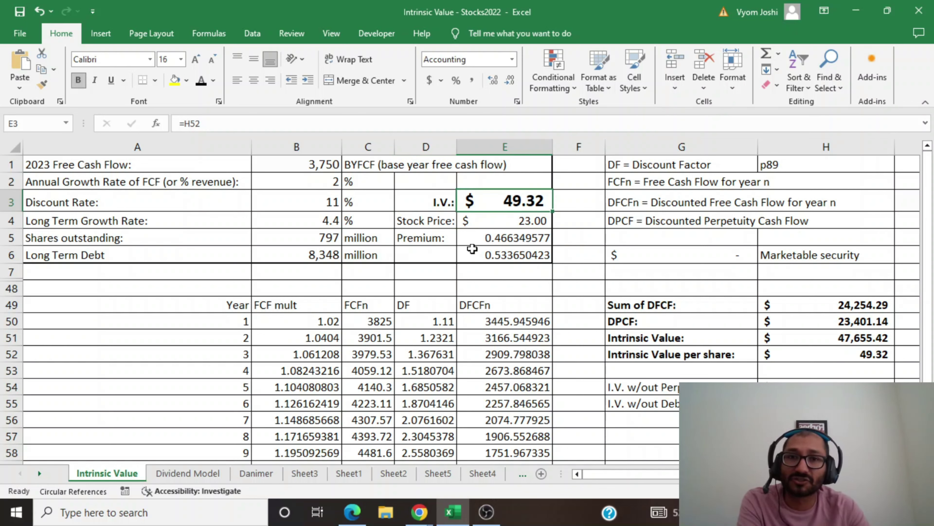
pyautogui.doubleClick(522, 199)
pyautogui.click(524, 199)
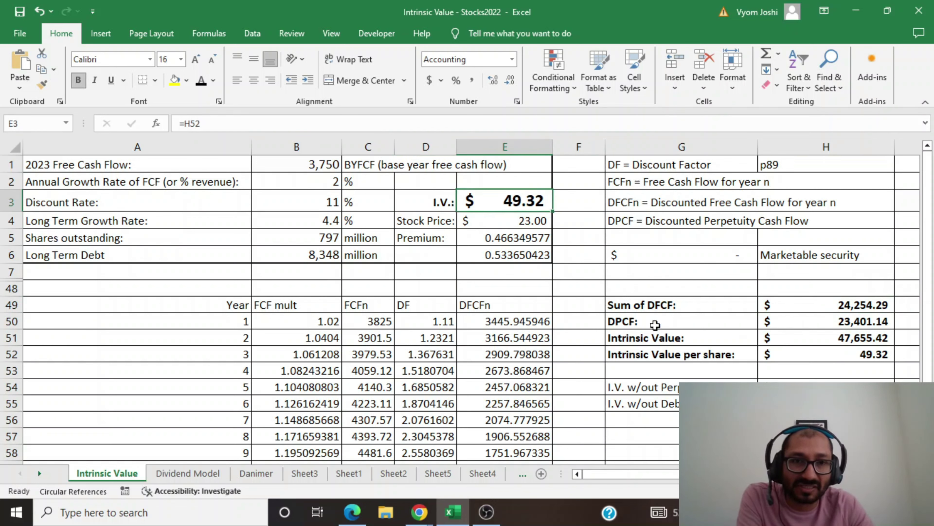
pyautogui.click(812, 305)
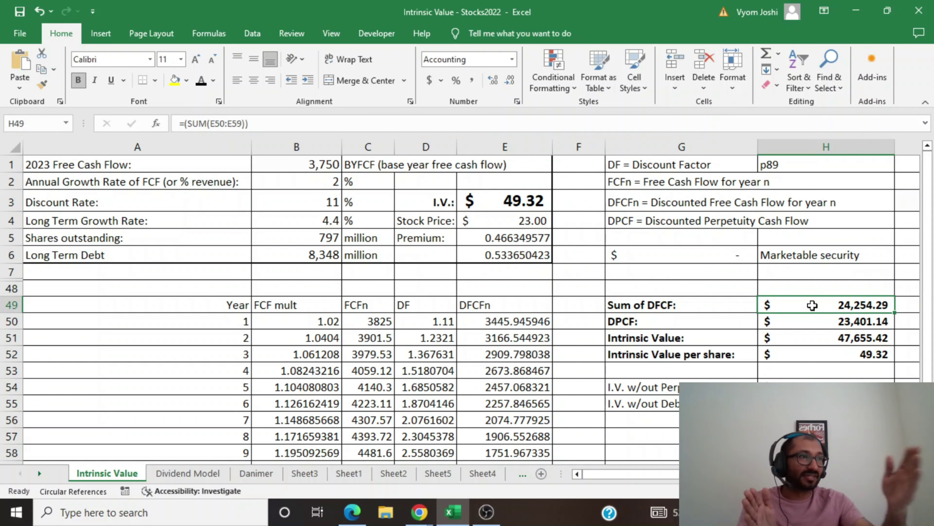
pyautogui.click(836, 321)
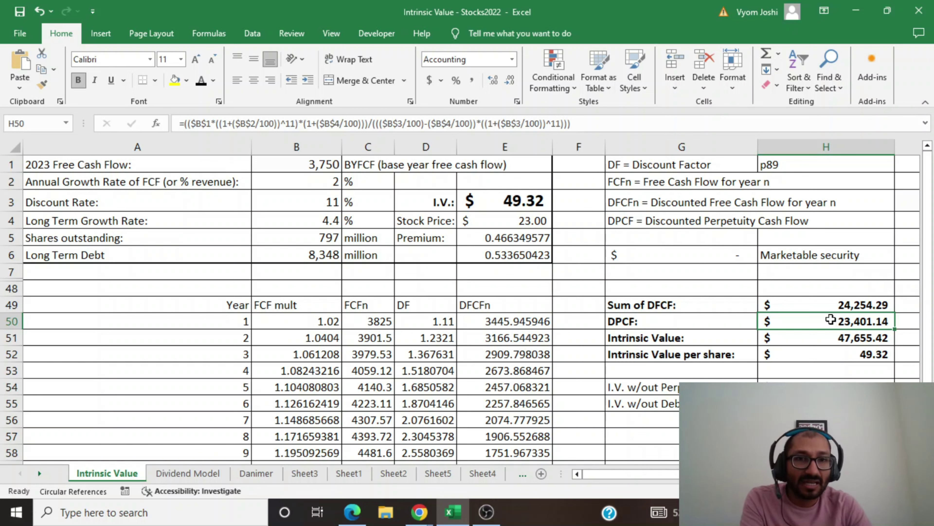
pyautogui.click(837, 336)
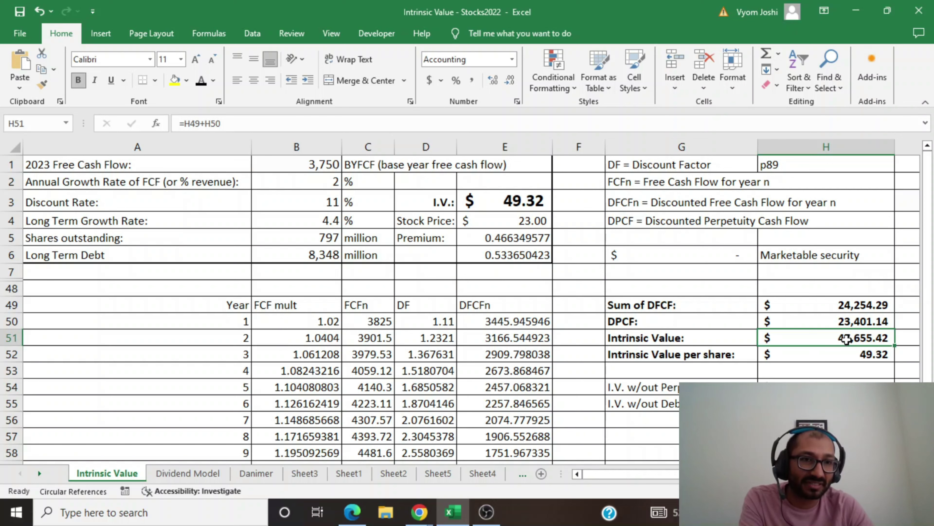
pyautogui.press('Down')
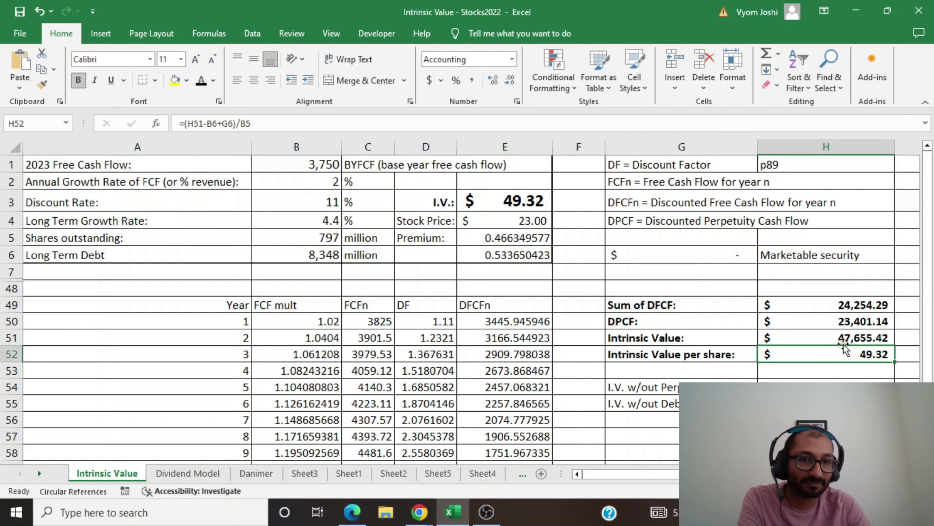
# Step: Compare the intrinsic value per share with the stock price and the premium
pyautogui.click(510, 192)
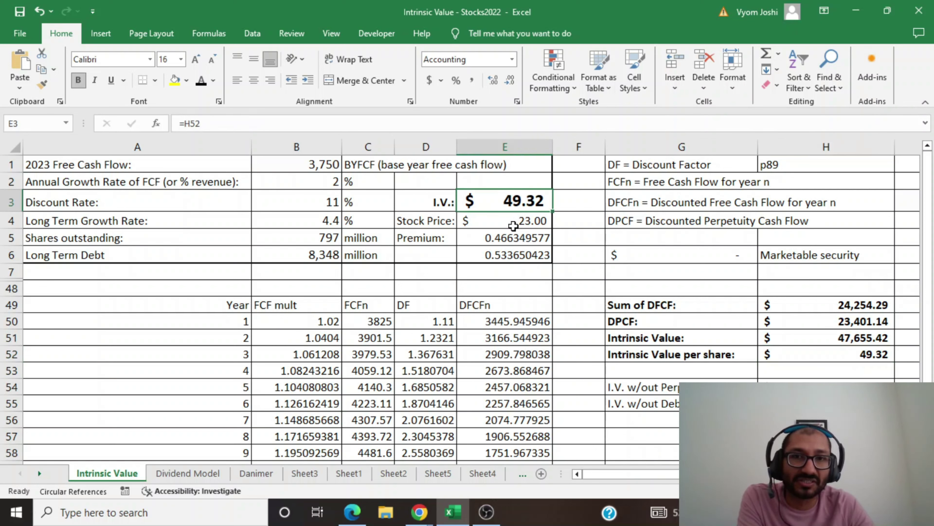
pyautogui.click(514, 223)
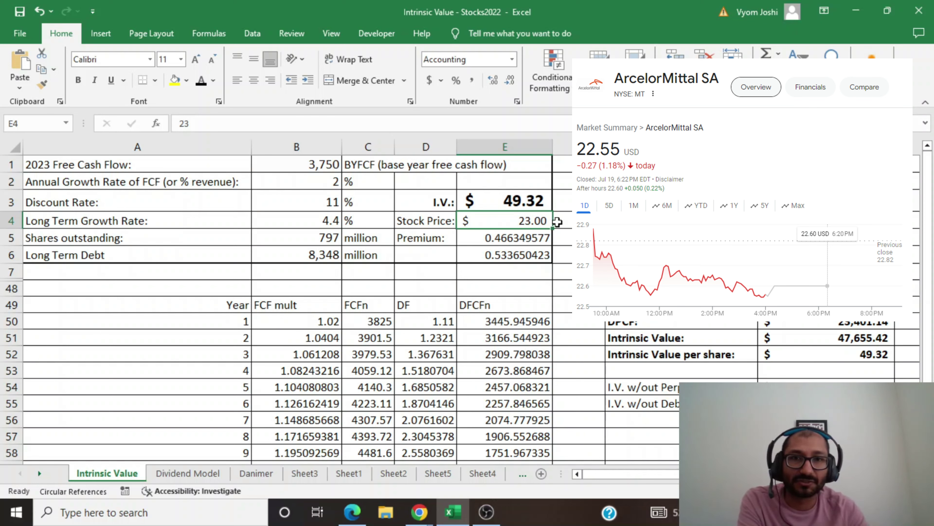
pyautogui.click(557, 237)
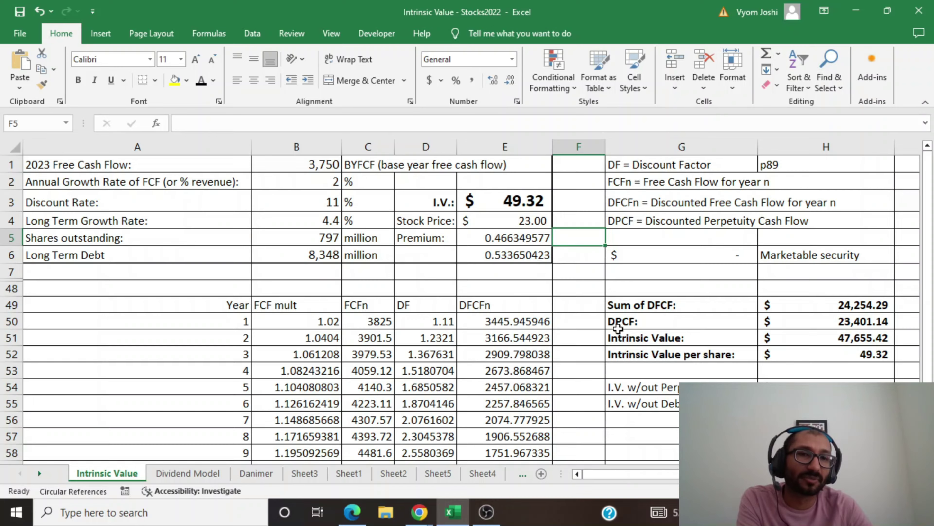
# Step: Inspect the I.V. w/out Perpetuity and I.V. w/out Debt formulas, and return to the total Intrinsic Value
pyautogui.scroll(-2, 618, 329)
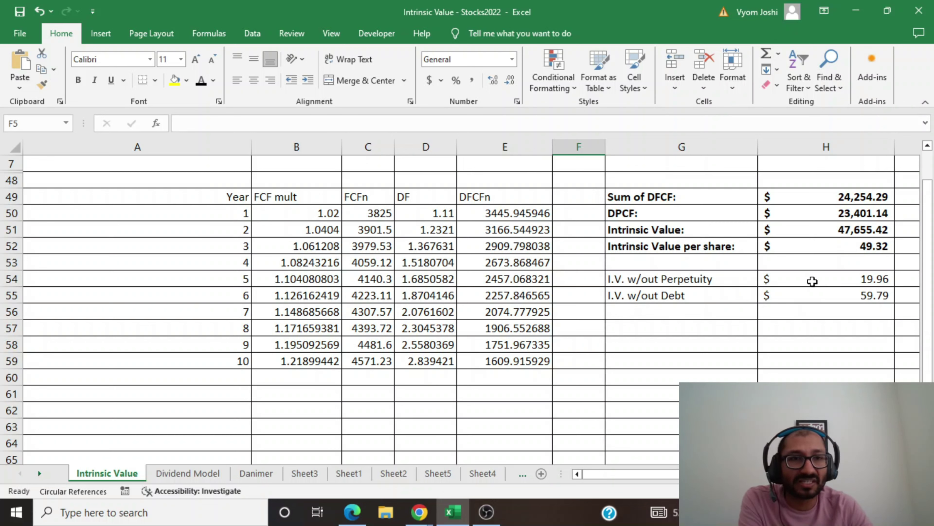
pyautogui.click(812, 281)
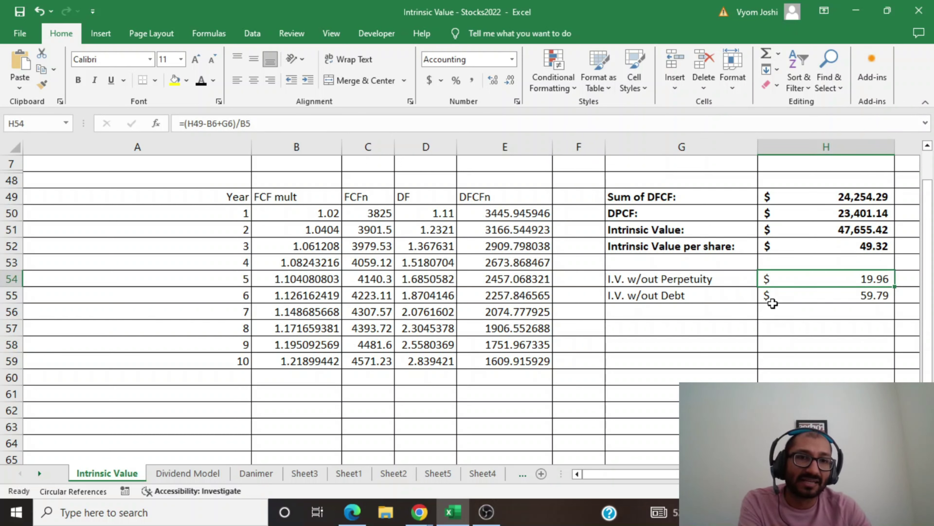
pyautogui.click(782, 300)
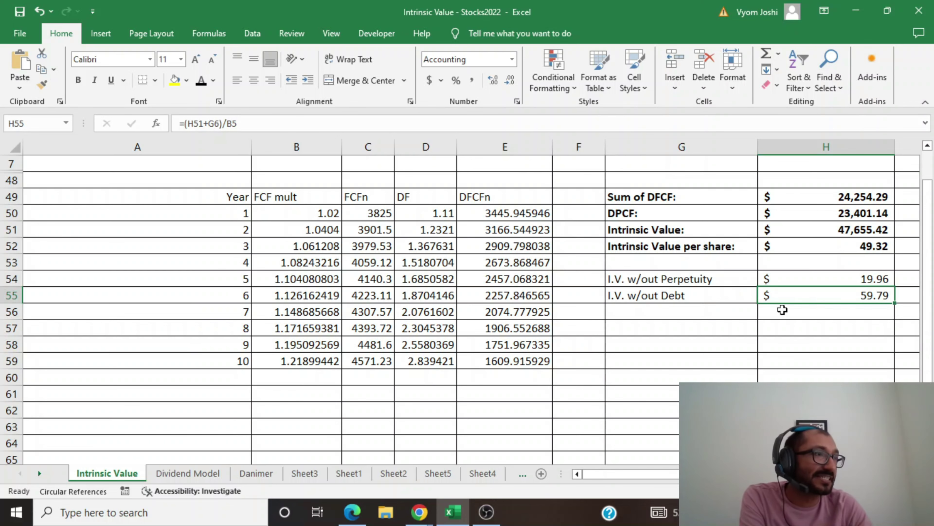
pyautogui.scroll(2, 782, 309)
pyautogui.click(812, 337)
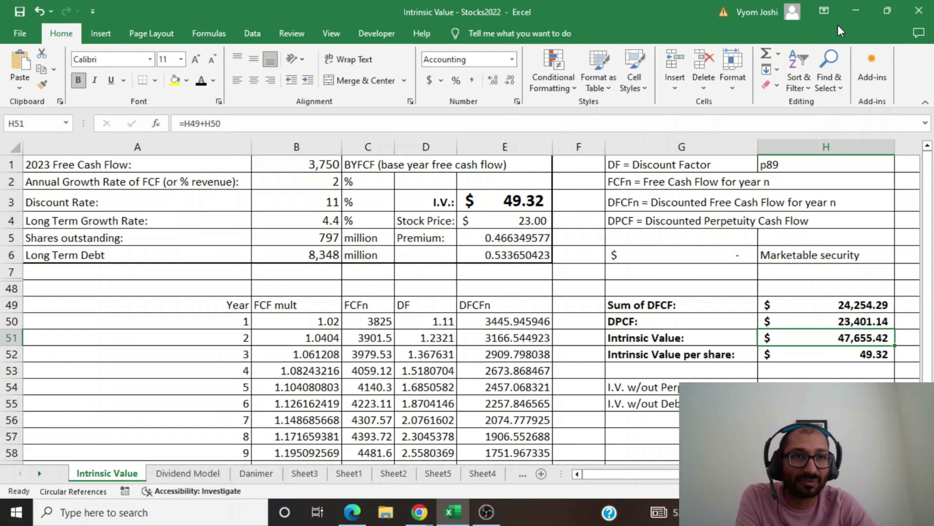
# Step: Switch between the workbook and ArcelorMittal's QuickFS cash flow statement in Chrome, ending at the statement's net income and operating cash flow rows
pyautogui.click(856, 10)
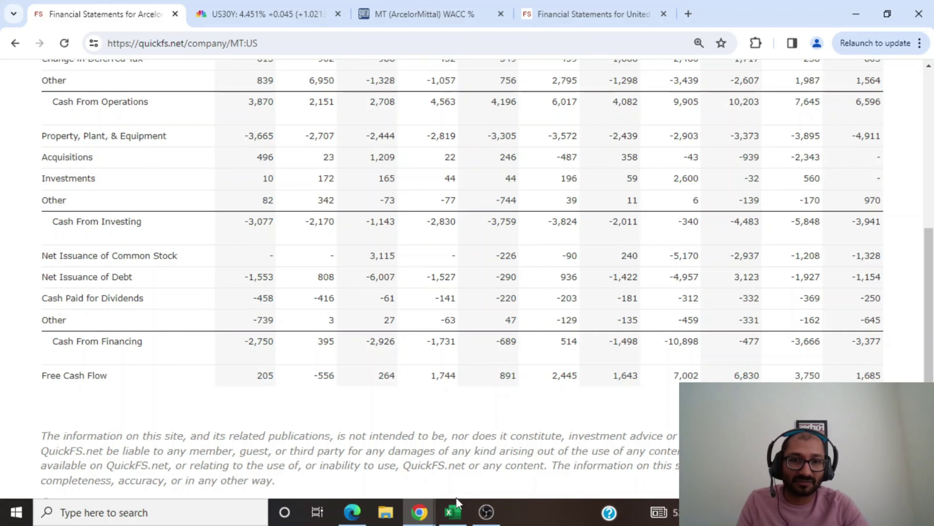
pyautogui.click(453, 512)
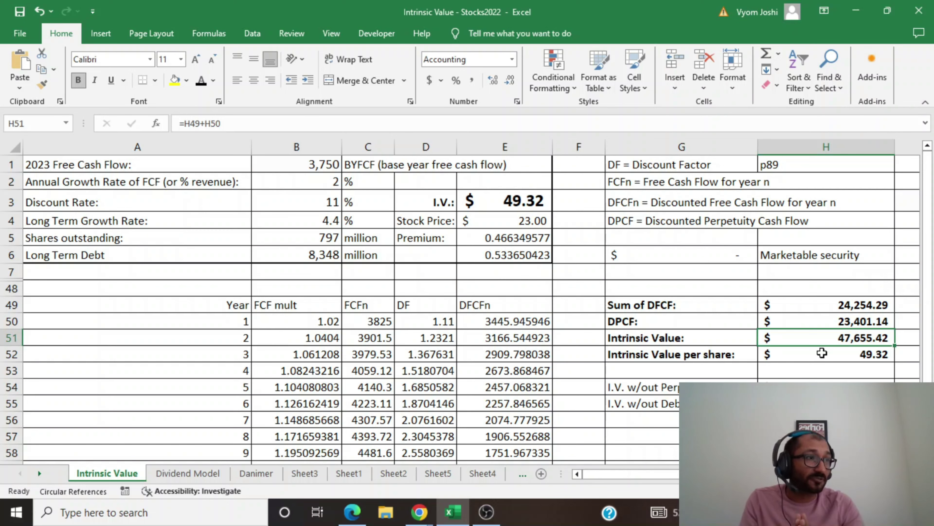
pyautogui.click(856, 12)
pyautogui.scroll(3, 665, 302)
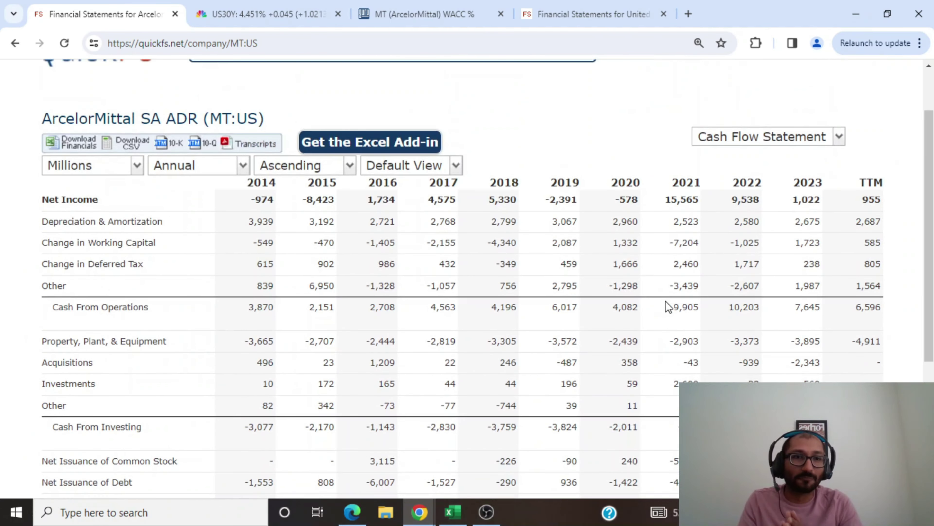